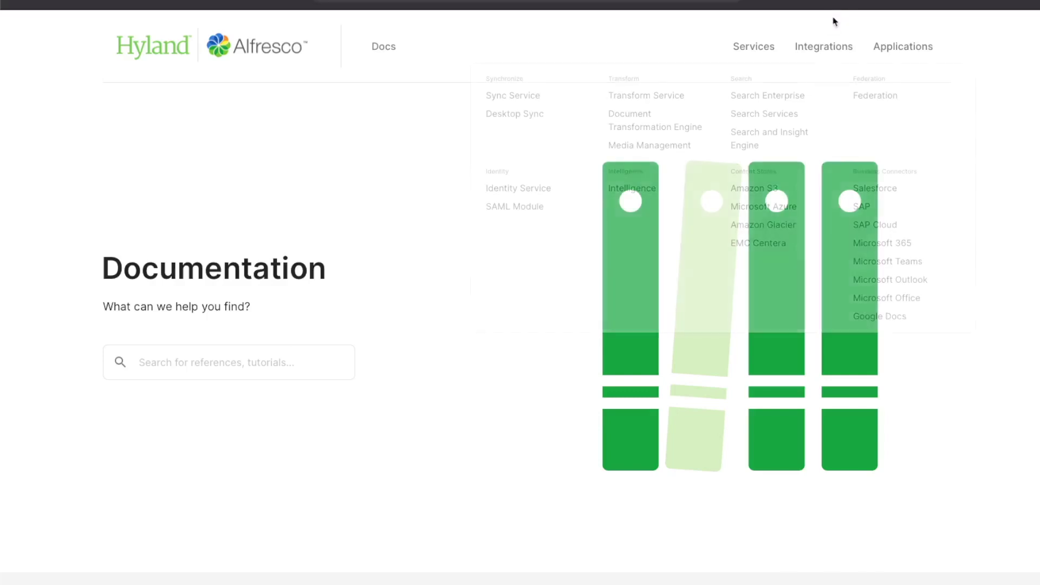
Step: Open the Alfresco Search Services documentation from the Integrations menu
click(767, 115)
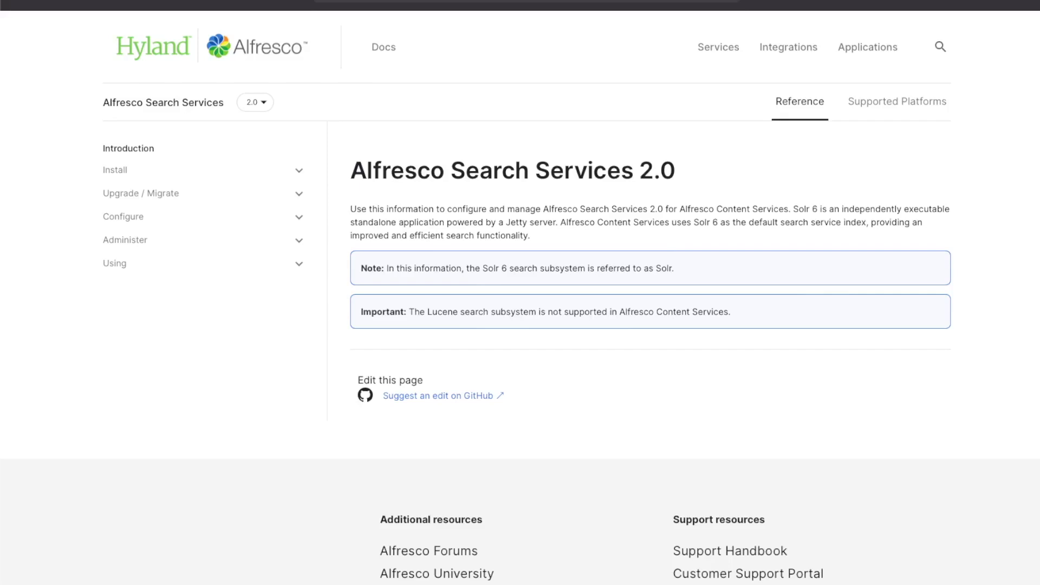
Step: Open the Alfresco Search and Insight Engine 2.0 documentation from Integrations > Search
mouse_move(788, 47)
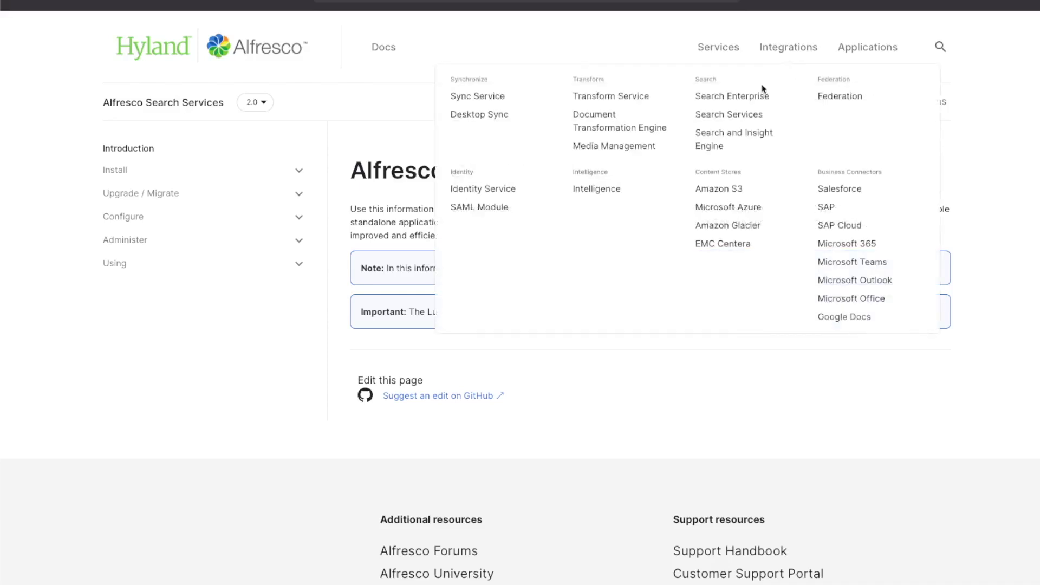
click(753, 134)
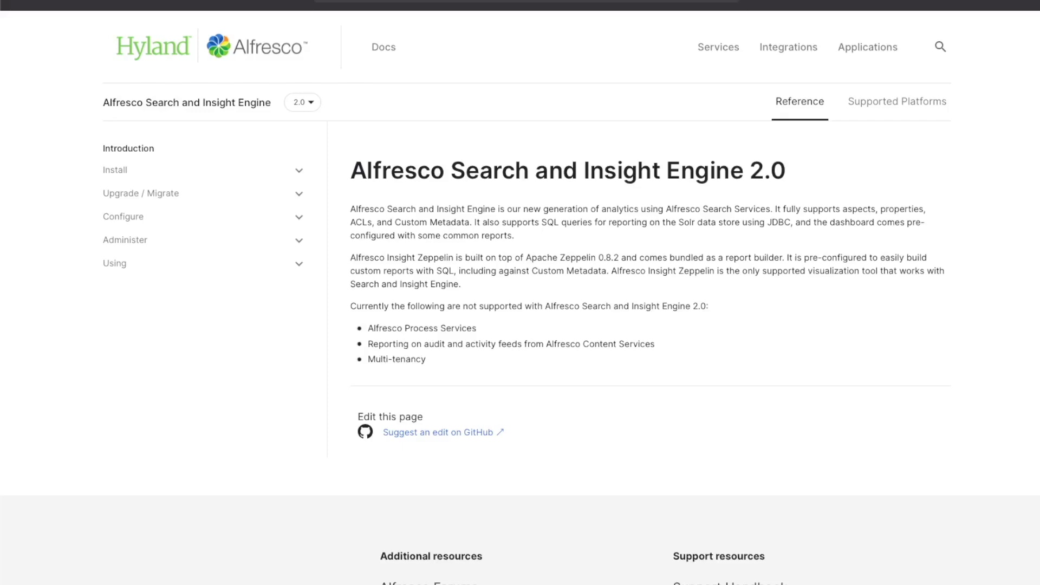
Step: Open the Alfresco Search Enterprise 3.0 introduction from Integrations > Search
mouse_move(787, 46)
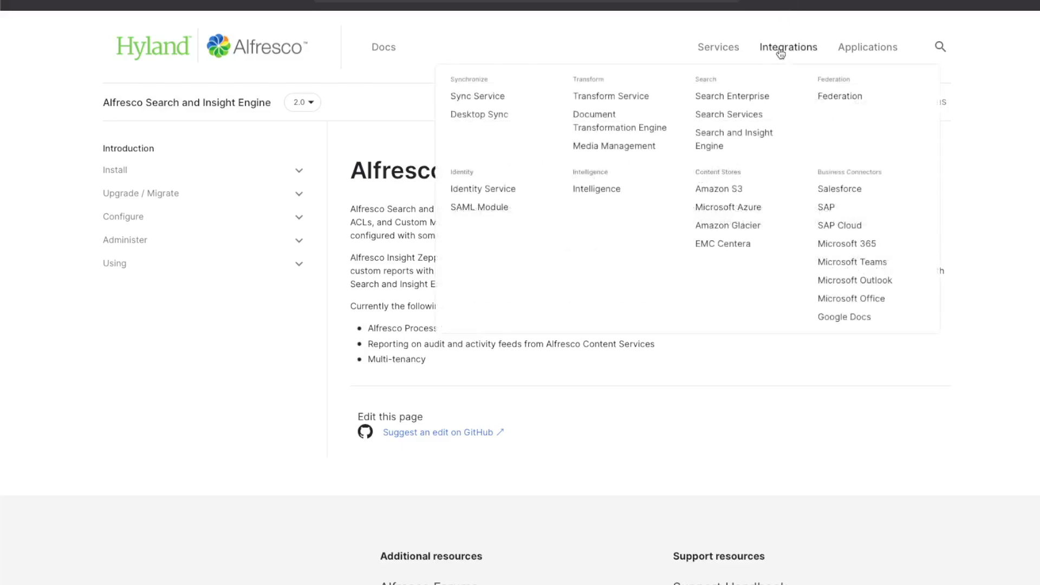
click(753, 96)
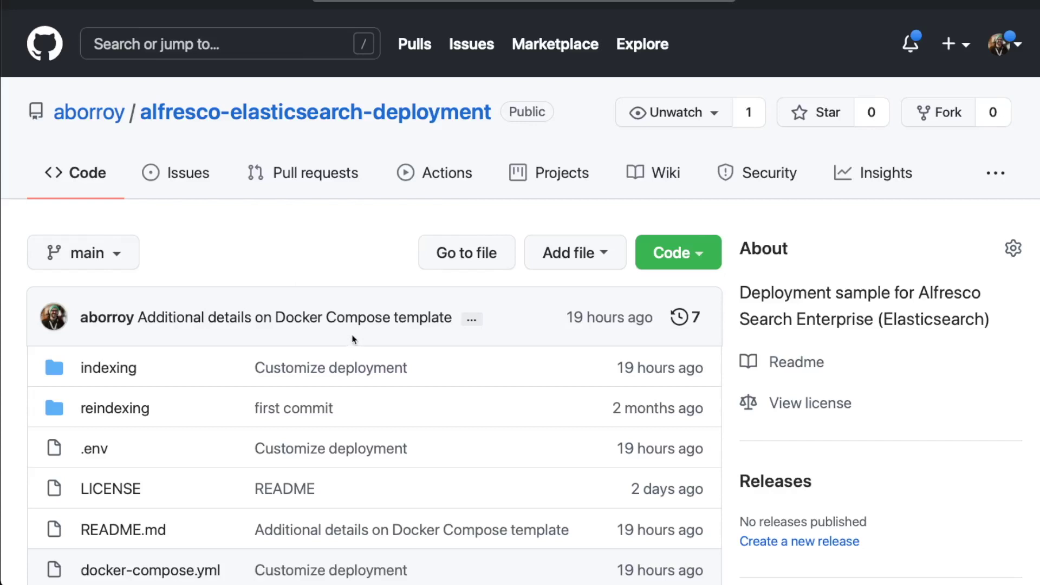
scroll(352, 339, down, 7)
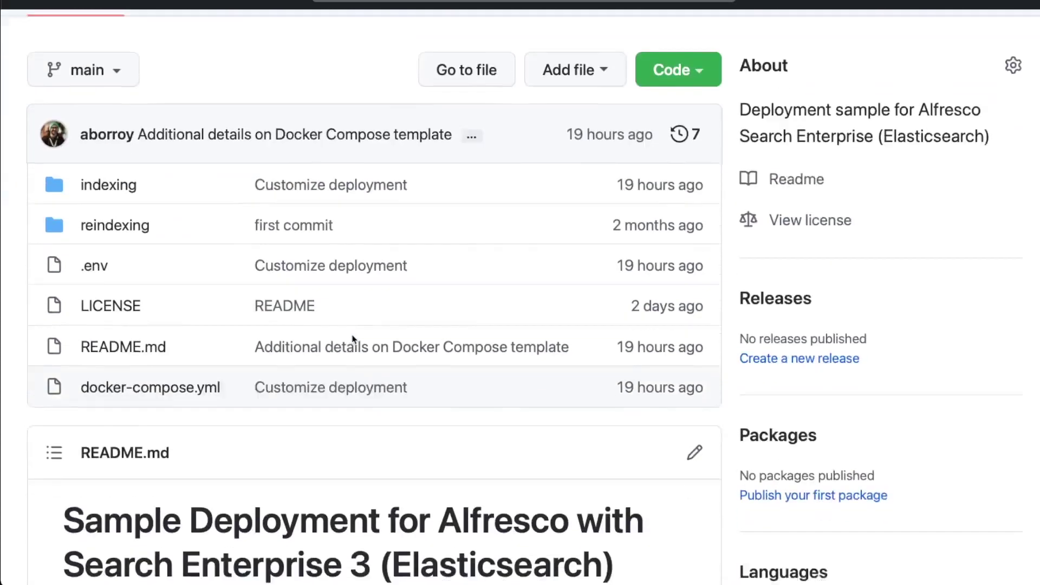
scroll(352, 339, down, 6)
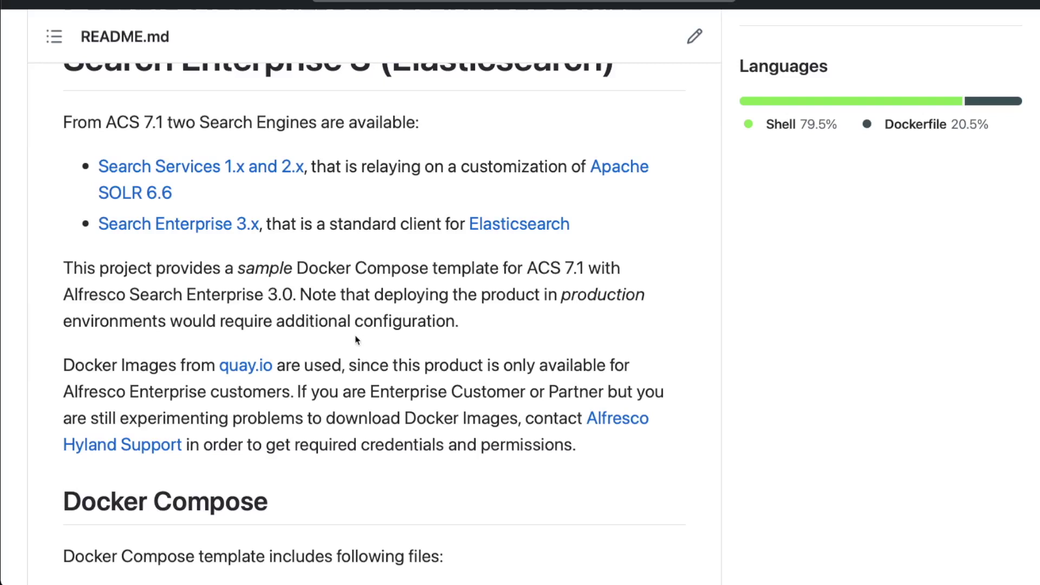
scroll(356, 339, up, 8)
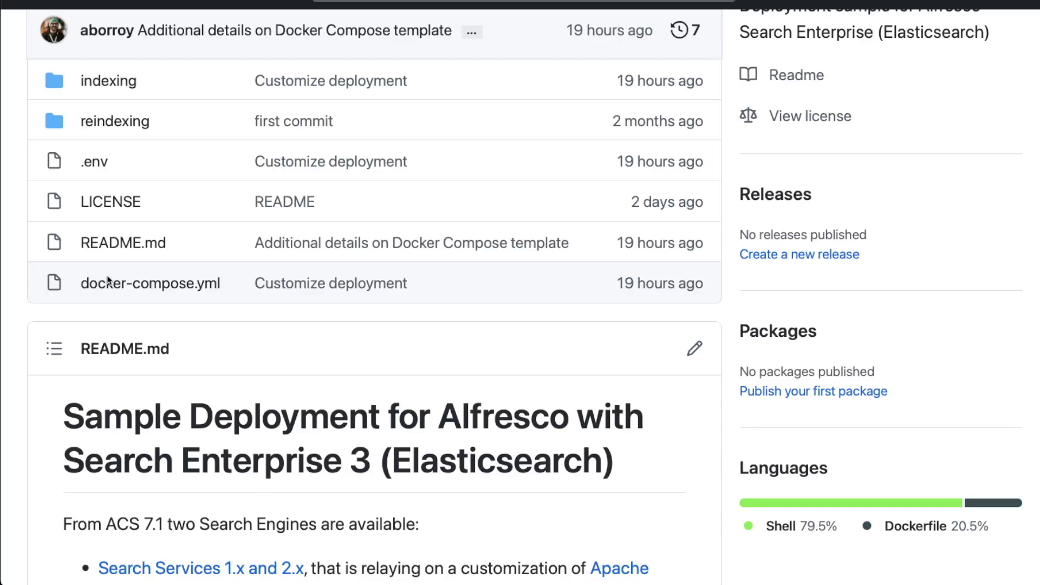
Step: Open docker-compose.yml and highlight the index.subsystem line and the Elasticsearch host, port and index settings
click(162, 290)
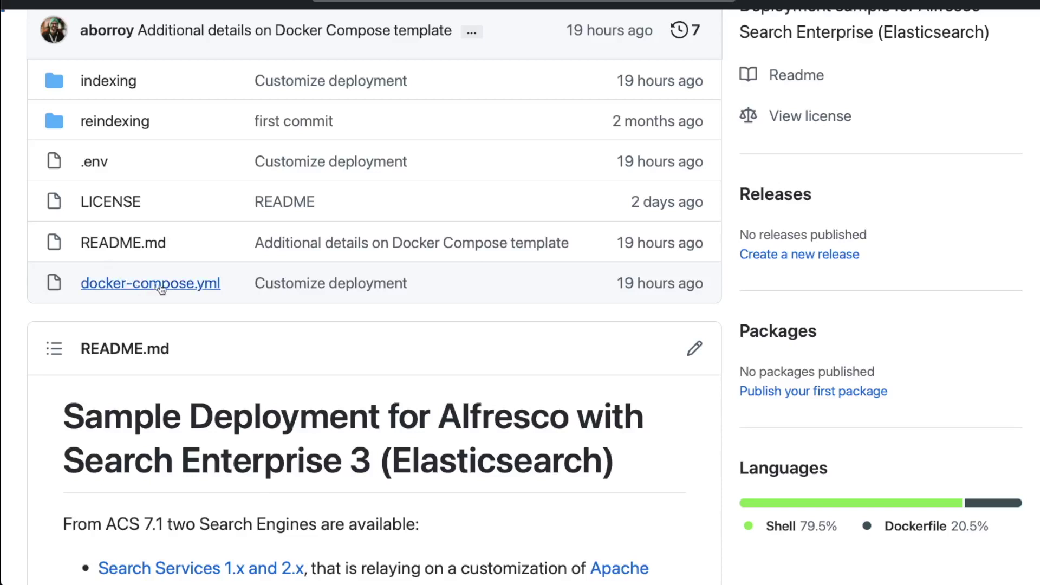
scroll(295, 320, down, 6)
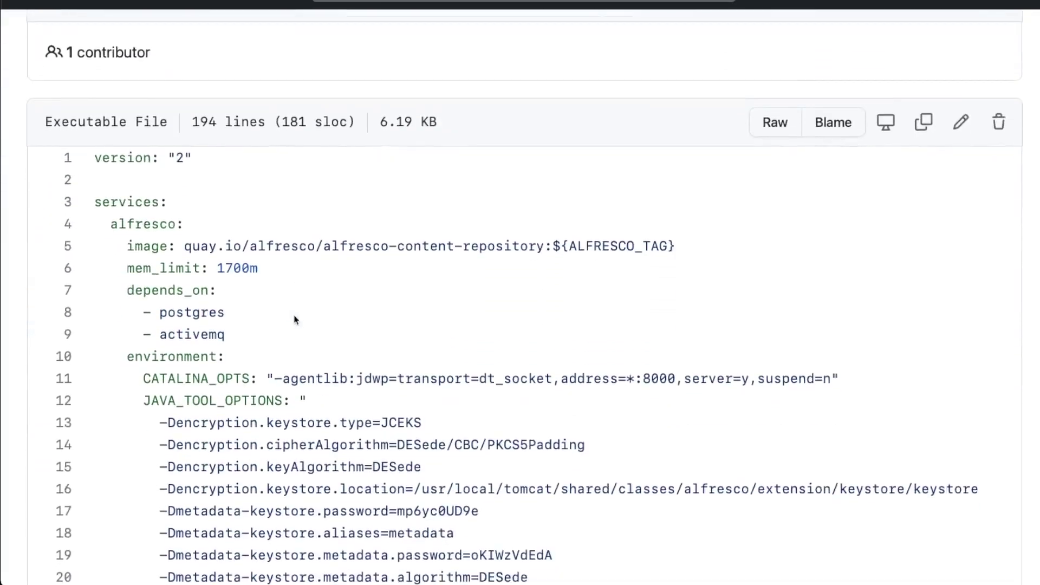
scroll(295, 320, down, 8)
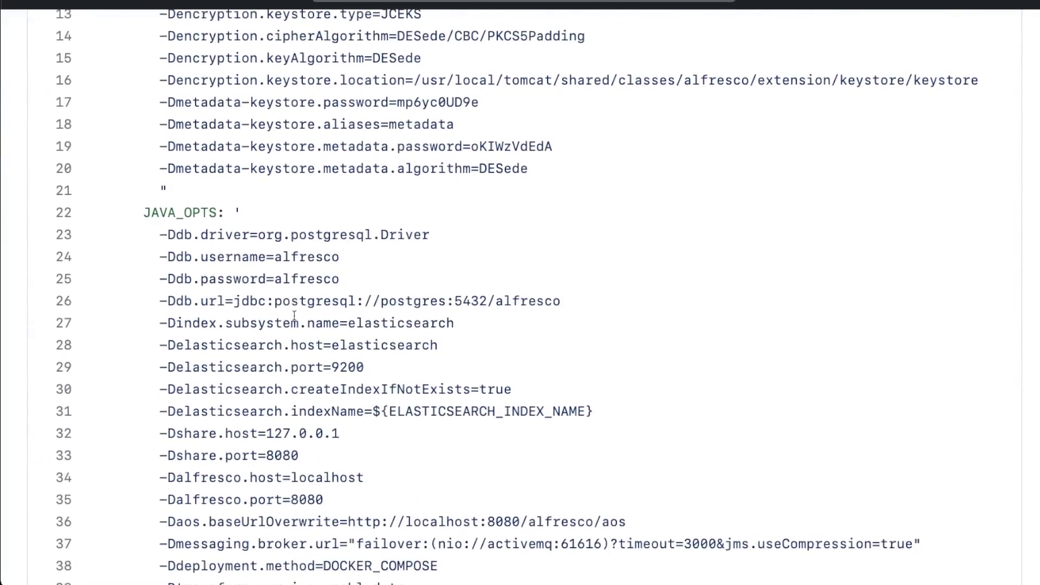
drag(459, 327, 161, 325)
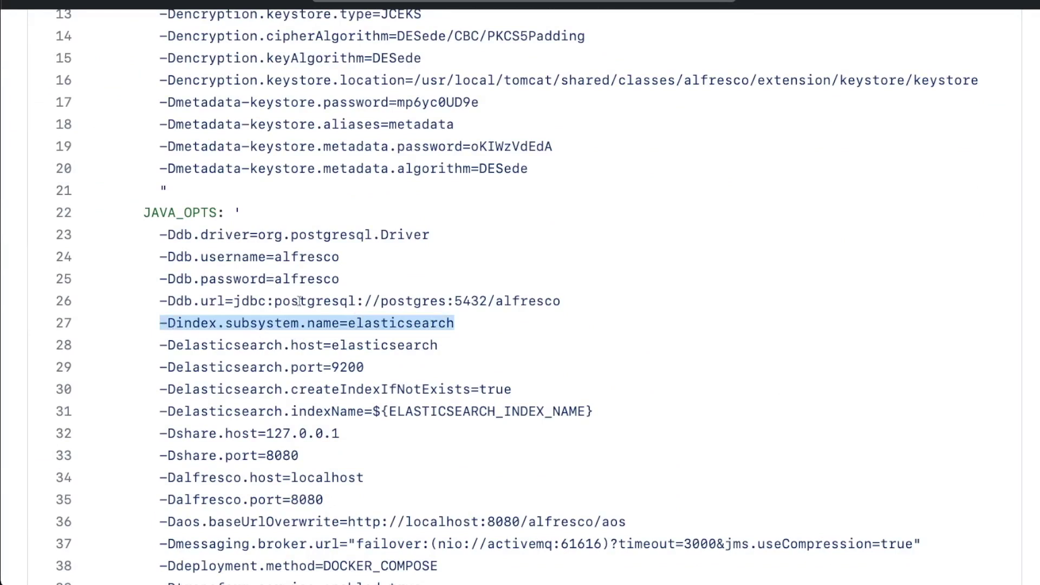
click(339, 407)
drag(617, 418, 168, 345)
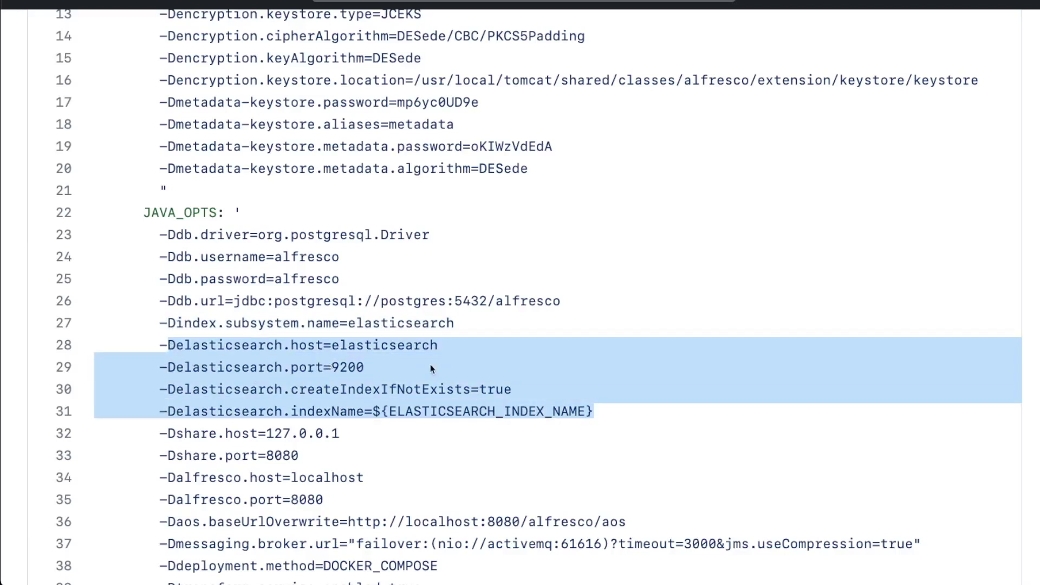
scroll(442, 368, down, 20)
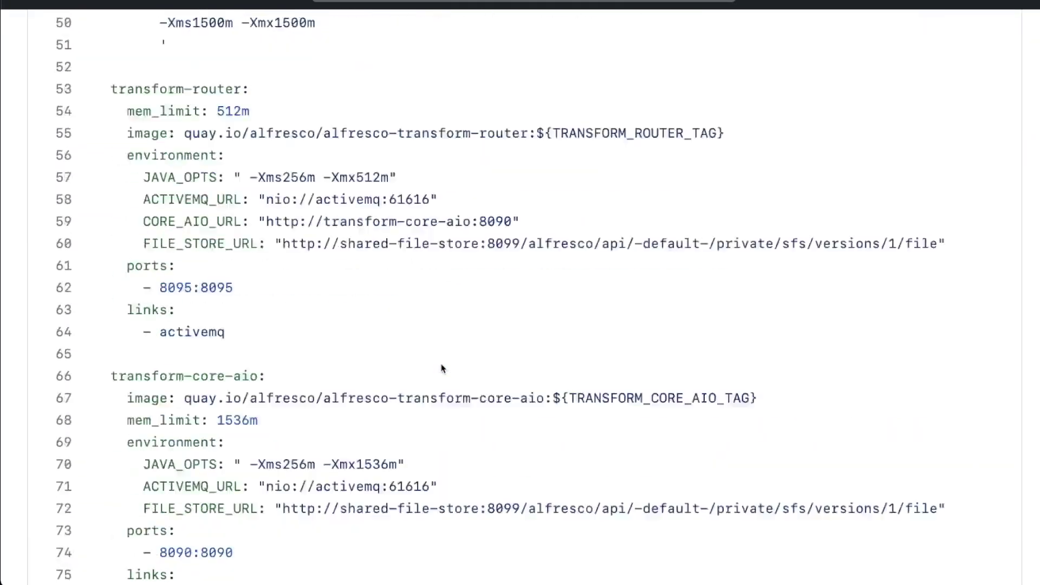
scroll(441, 368, down, 12)
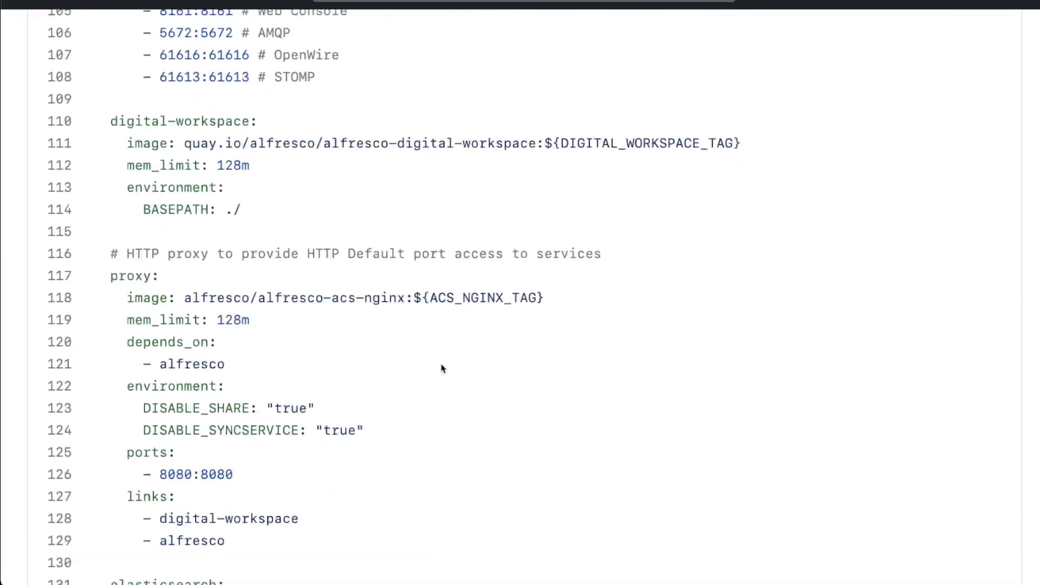
scroll(442, 369, down, 2)
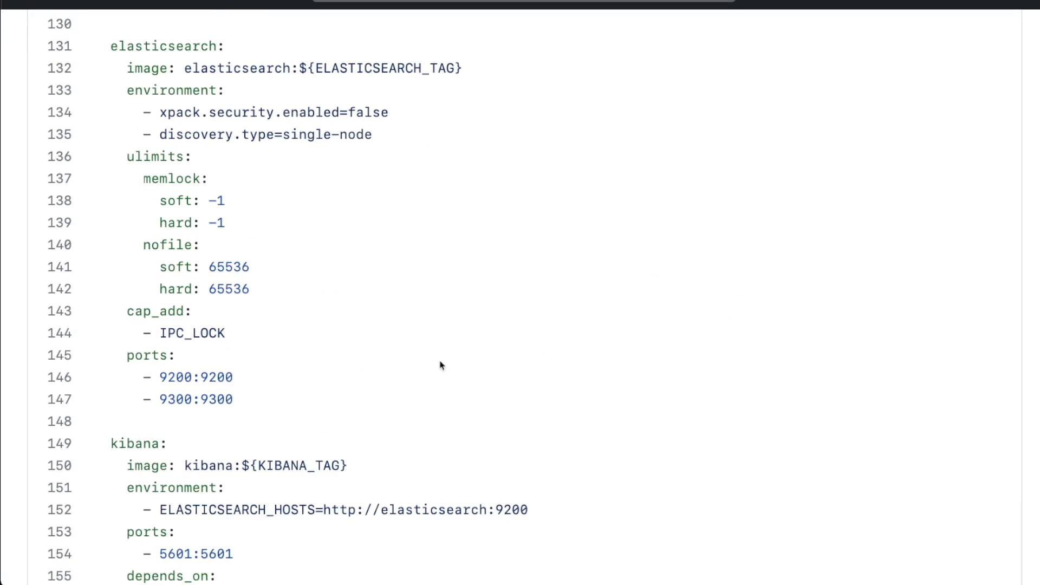
scroll(442, 364, down, 10)
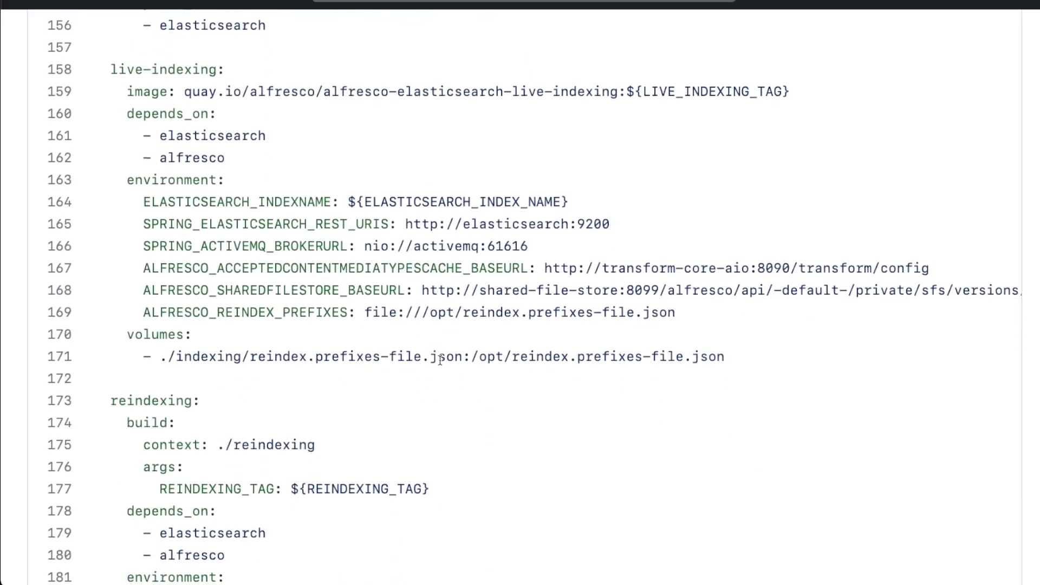
scroll(441, 358, down, 1)
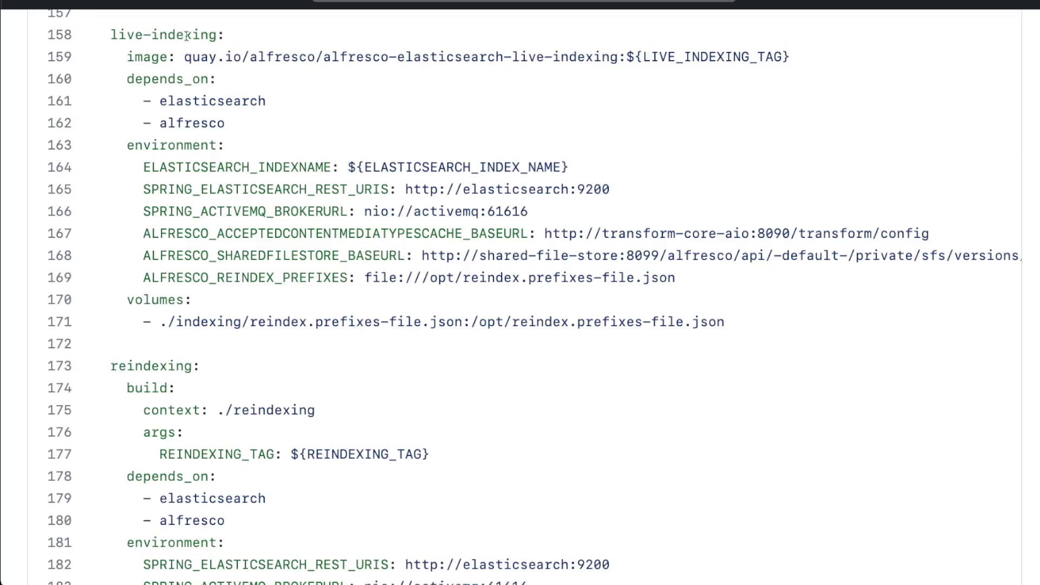
Step: Highlight the /opt/reindex.prefixes-file.json container path in the live-indexing mount on line 171
drag(471, 322, 731, 332)
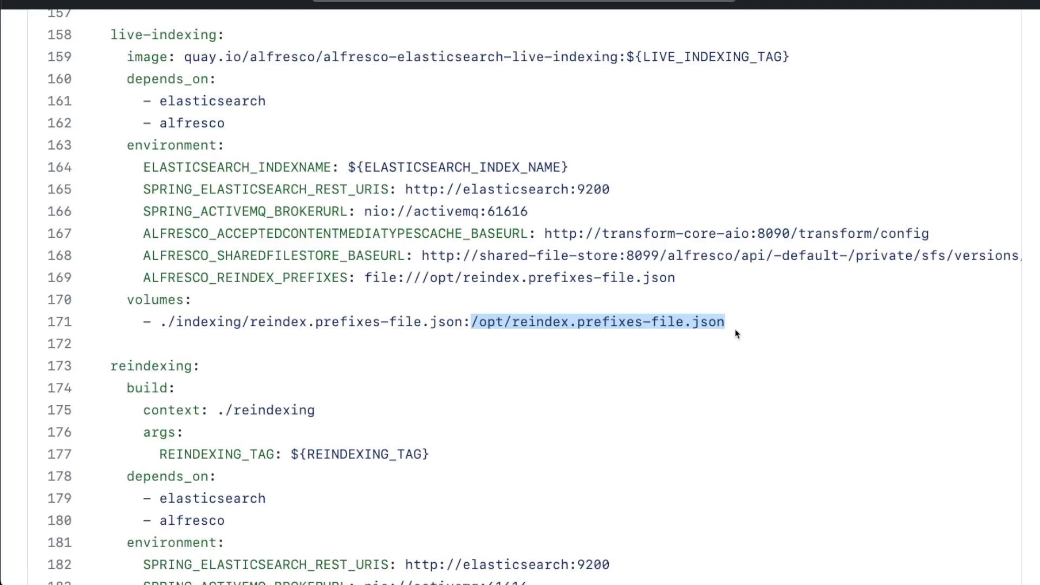
Step: Scroll to the reindexing service and highlight its /opt/reindex.prefixes-file.json path on line 188
scroll(669, 339, down, 5)
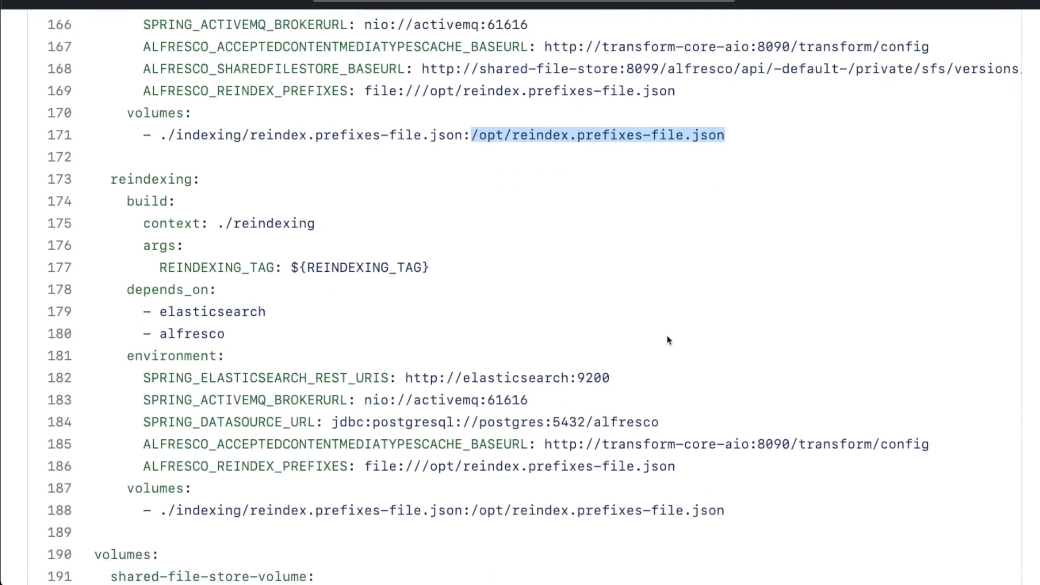
scroll(669, 340, down, 1)
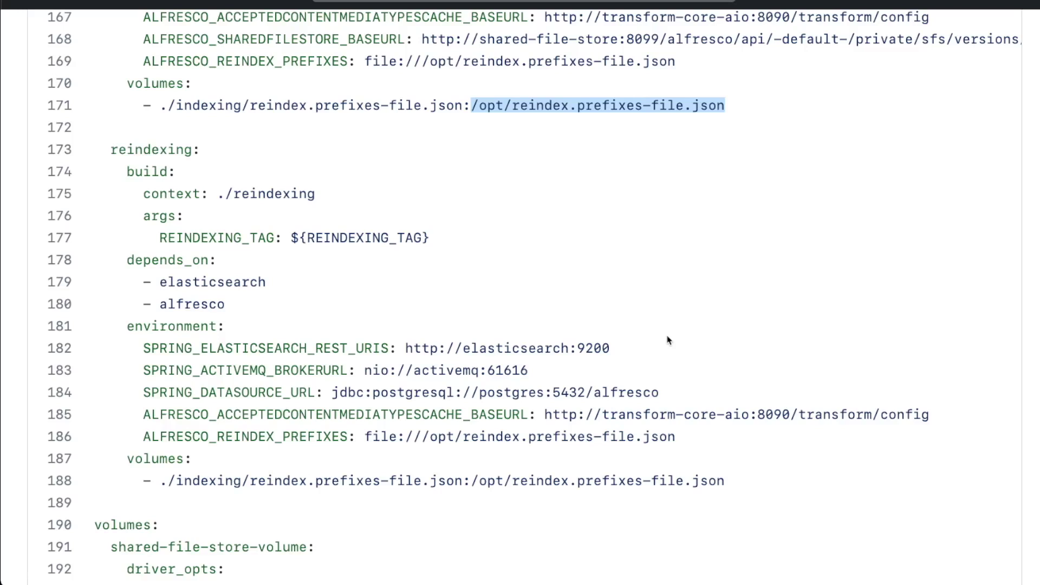
click(513, 309)
scroll(513, 309, down, 1)
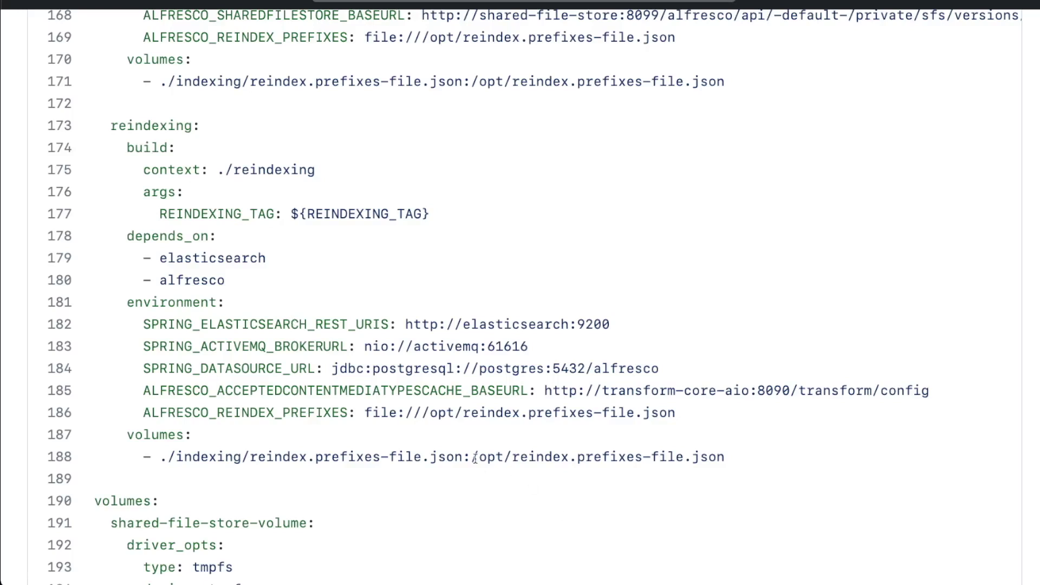
drag(478, 457, 654, 463)
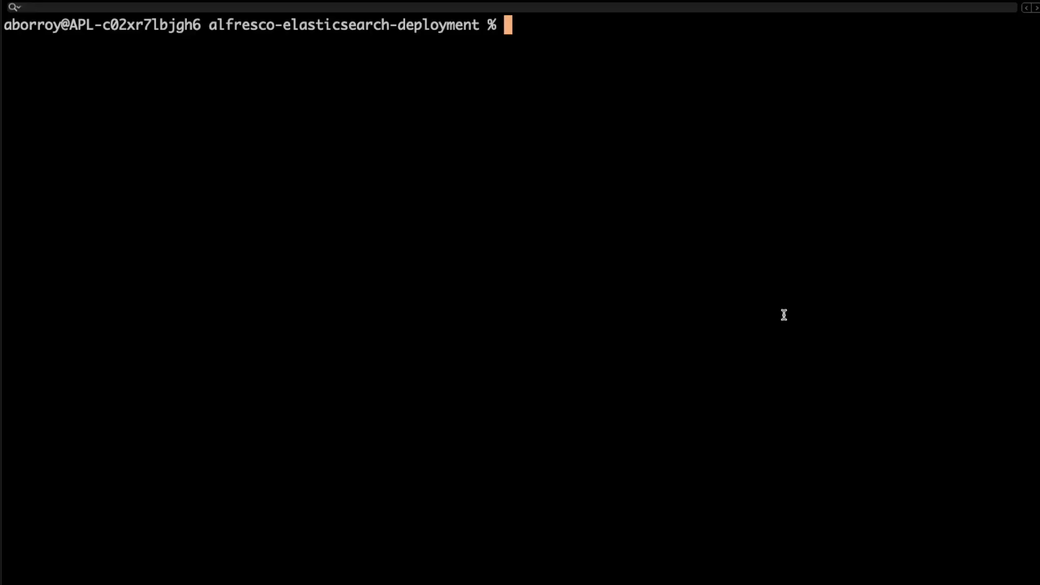
Step: Run docker-compose up --build --force-recreate in the alfresco-elasticsearch-deployment folder
text(docker-compose )
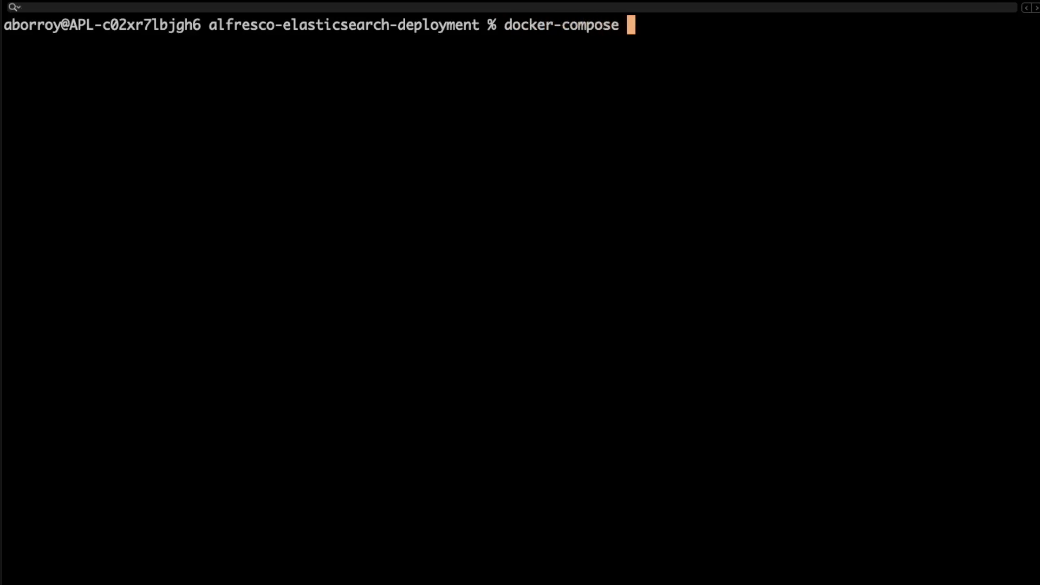
text(up --buii)
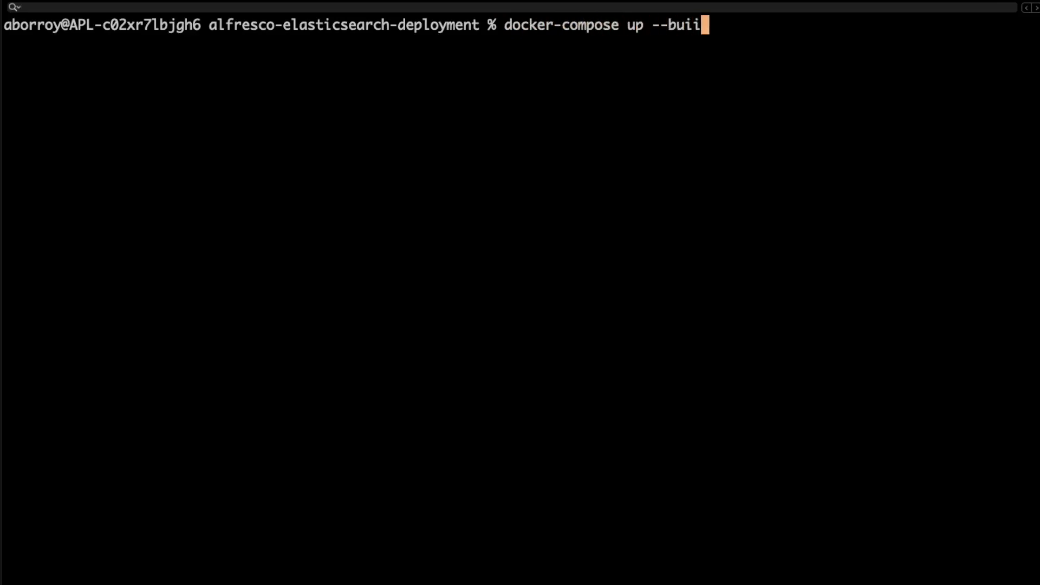
text(d --foc)
text(ce-recreate)
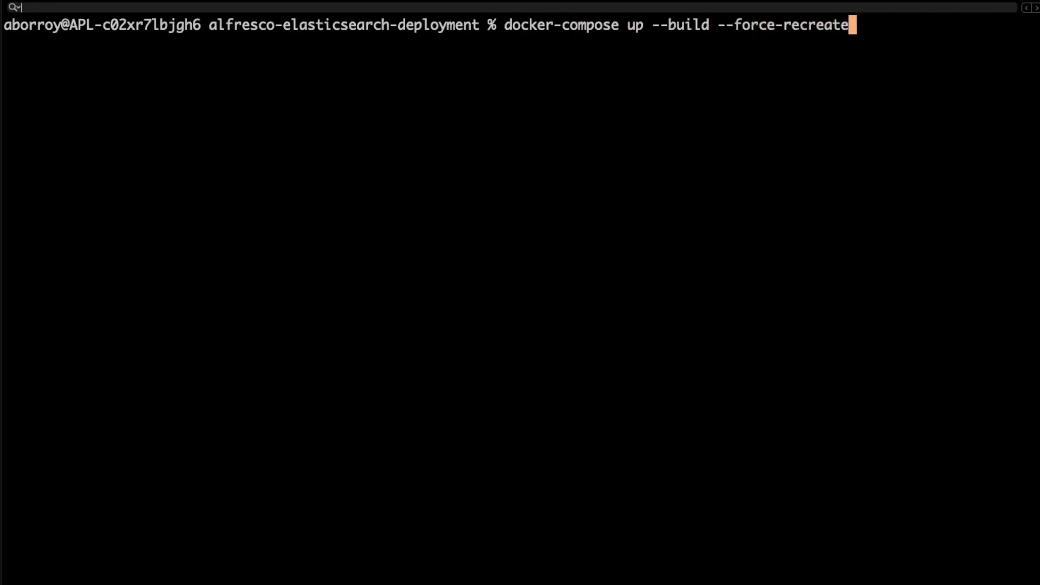
key(Return)
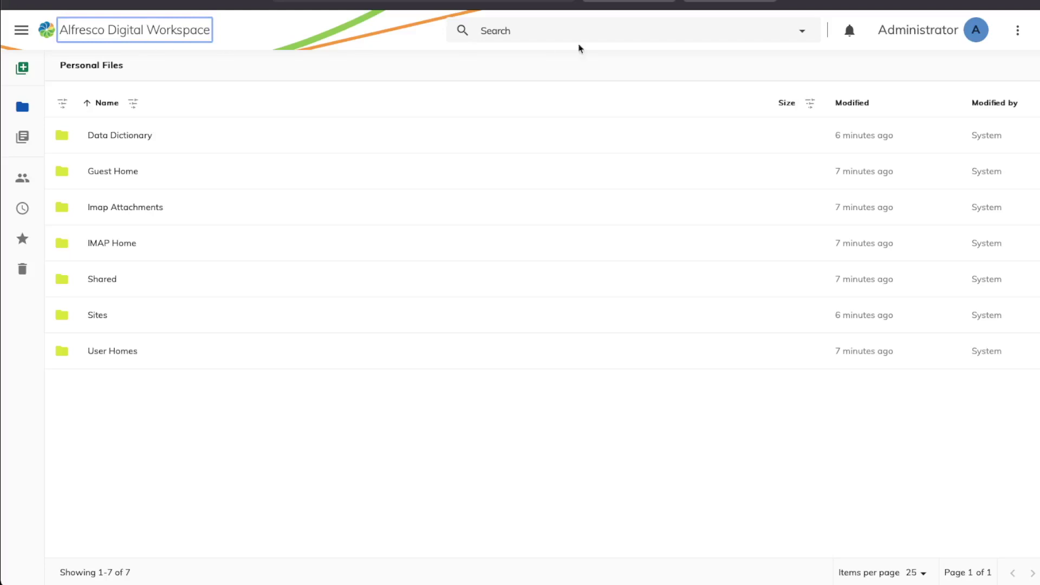
Step: Search the repository for 'budget', getting 7 results, and bring up the Elastic Dev Tools console
click(627, 29)
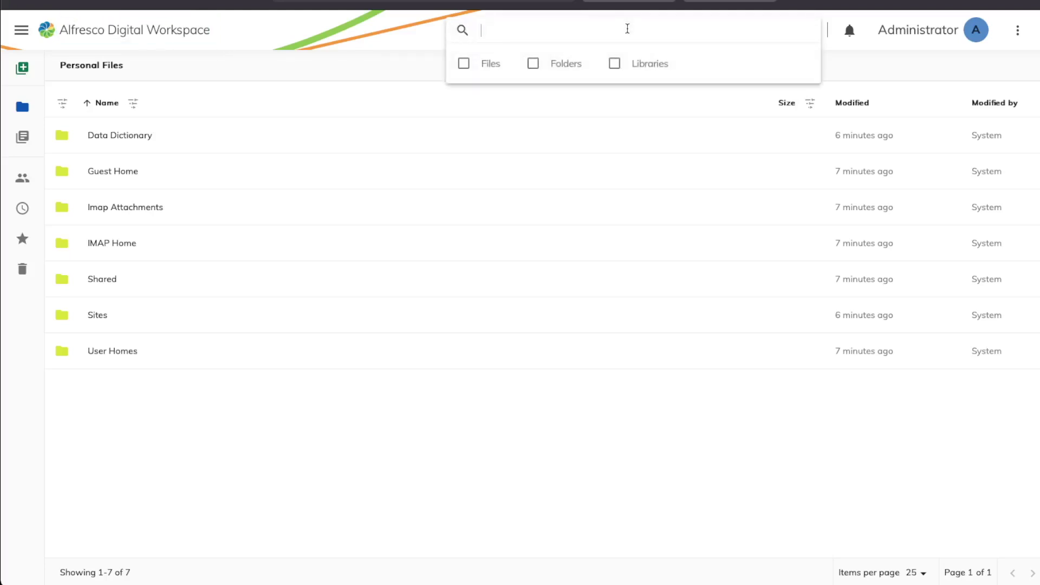
text(budget)
key(Return)
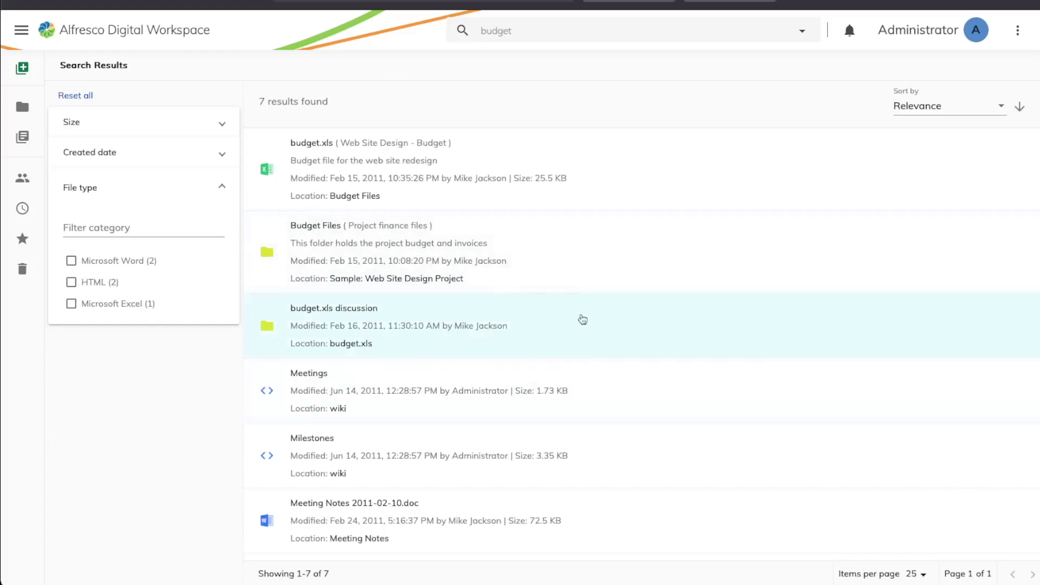
click(631, 5)
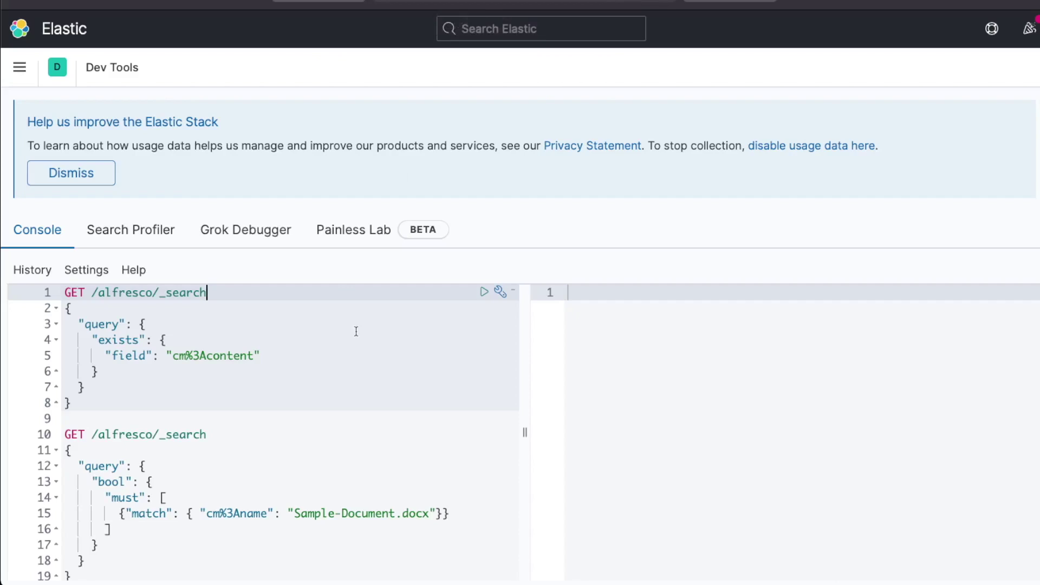
Step: Run the cm:content exists query in Kibana, returning 158 hits, and go back to the budget results
click(484, 292)
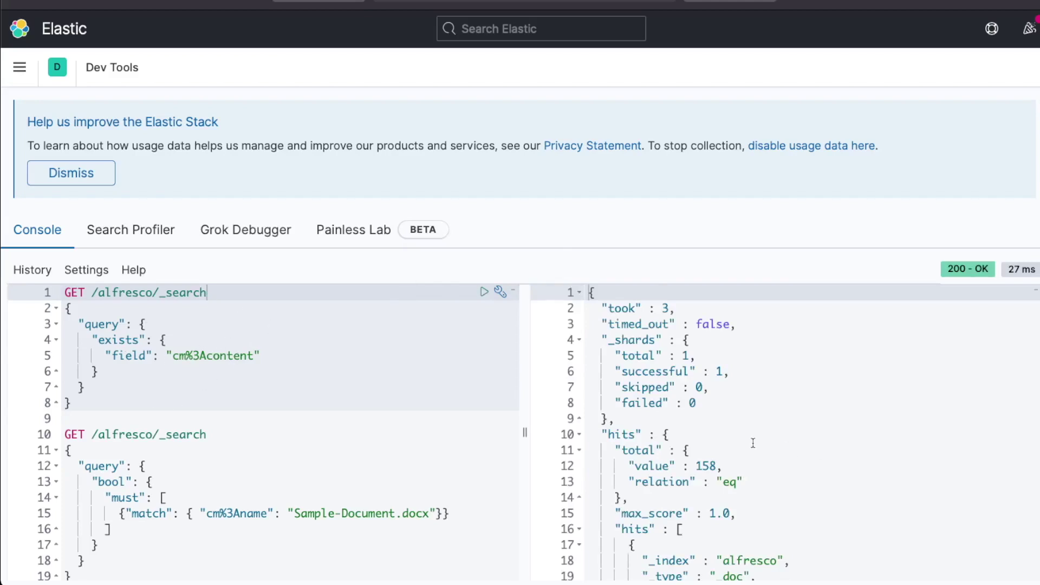
scroll(753, 443, down, 10)
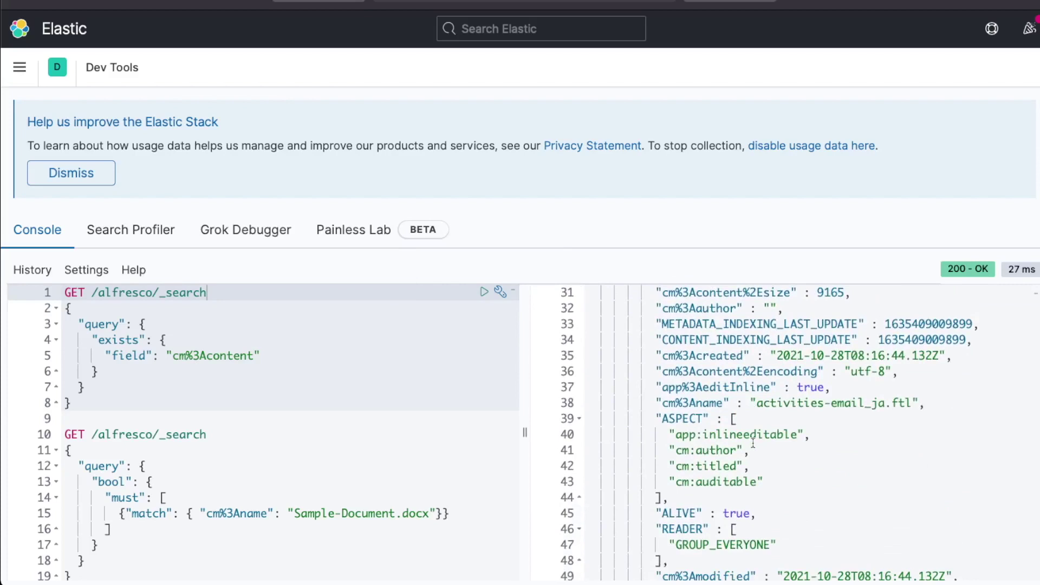
scroll(753, 443, down, 6)
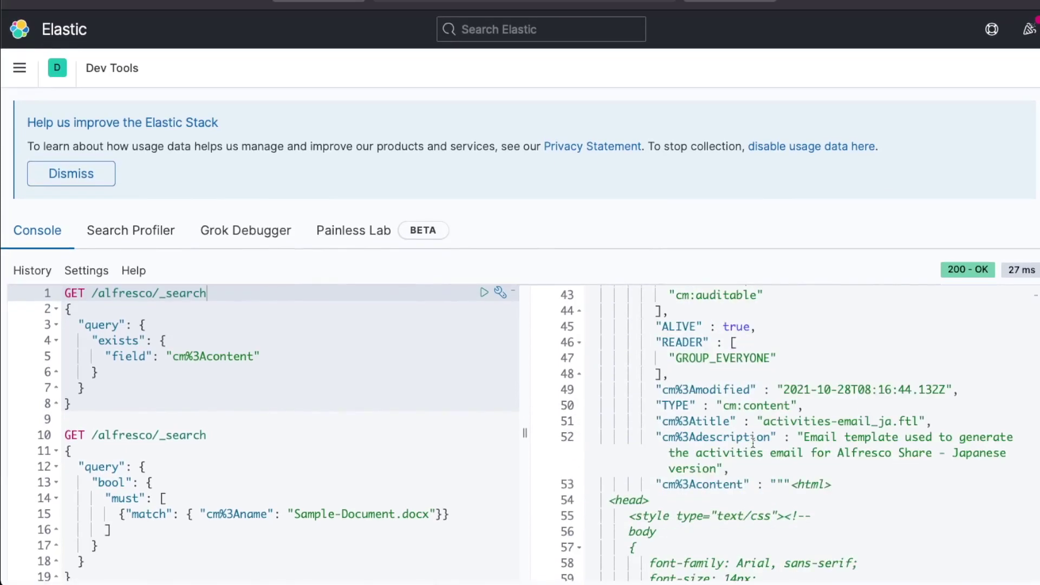
scroll(752, 443, up, 10)
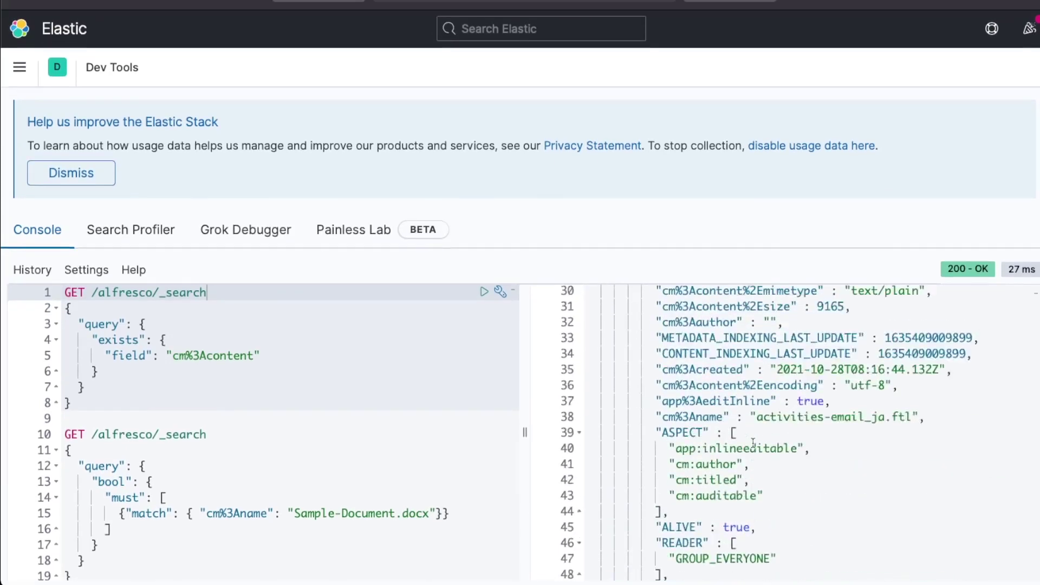
scroll(753, 444, down, 7)
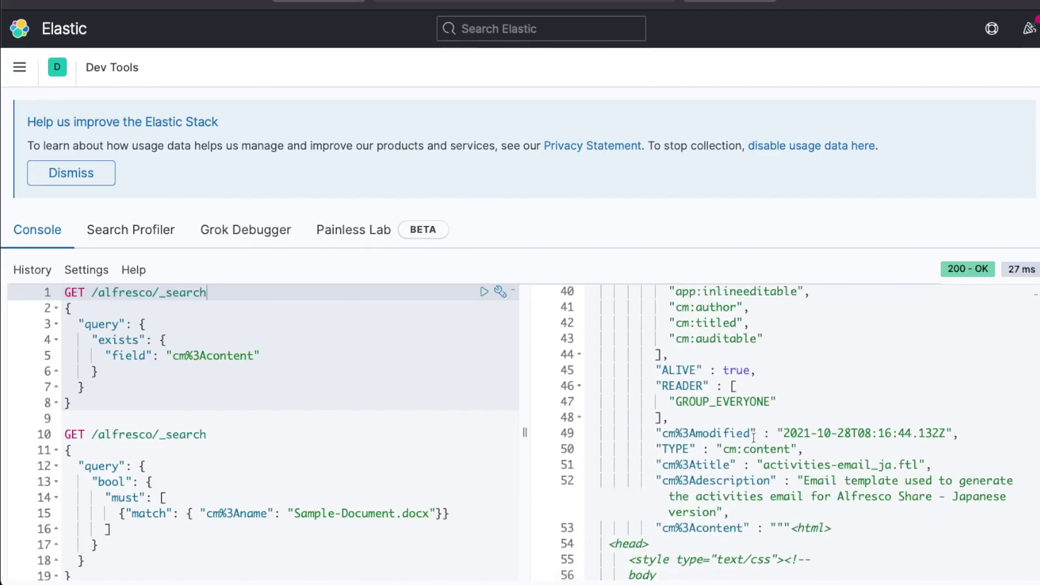
scroll(700, 403, down, 4)
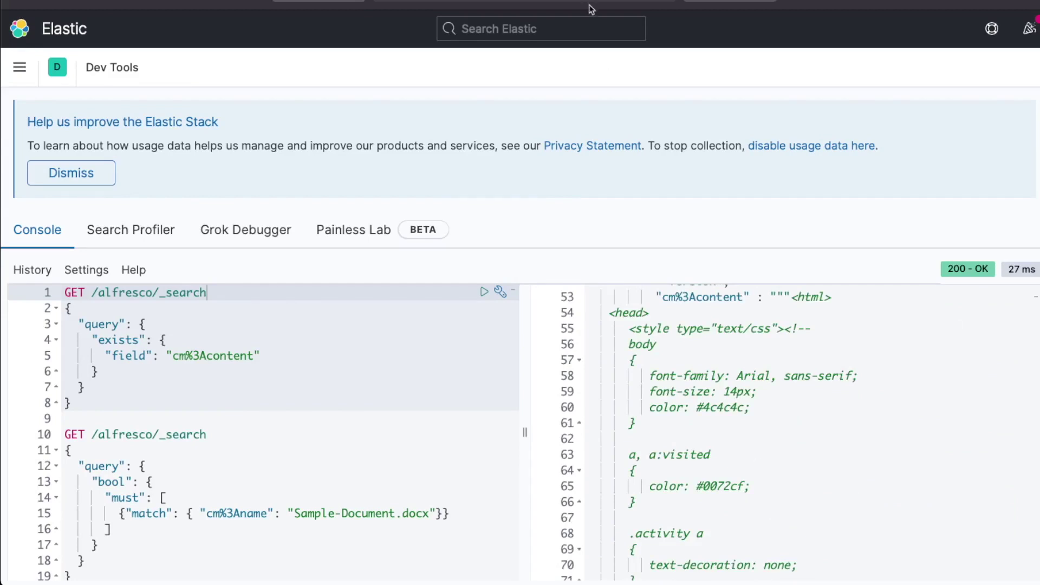
click(320, 1)
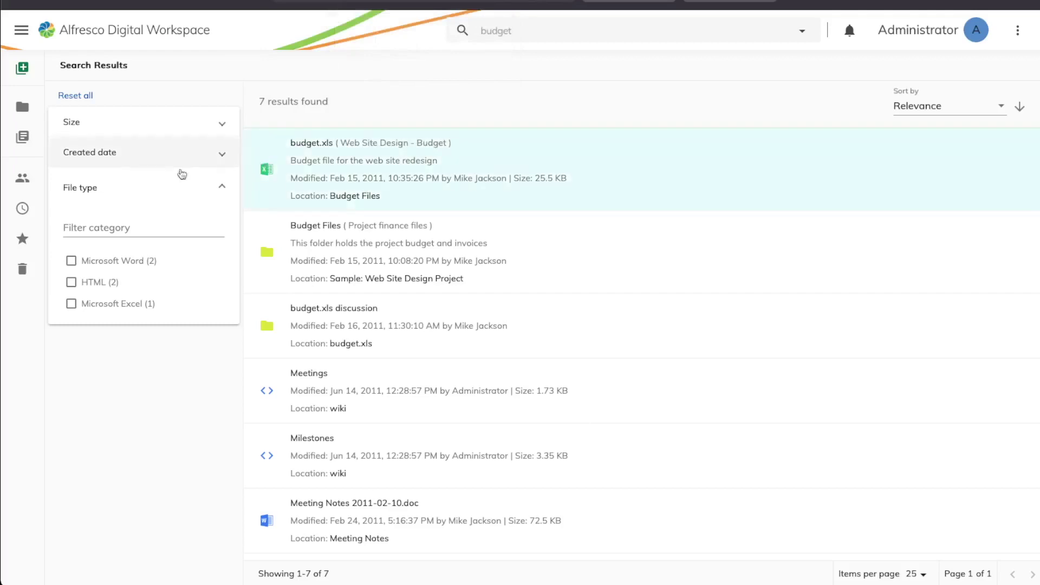
Step: Upload Sample-Document.docx into the Shared folder in Digital Workspace
click(114, 33)
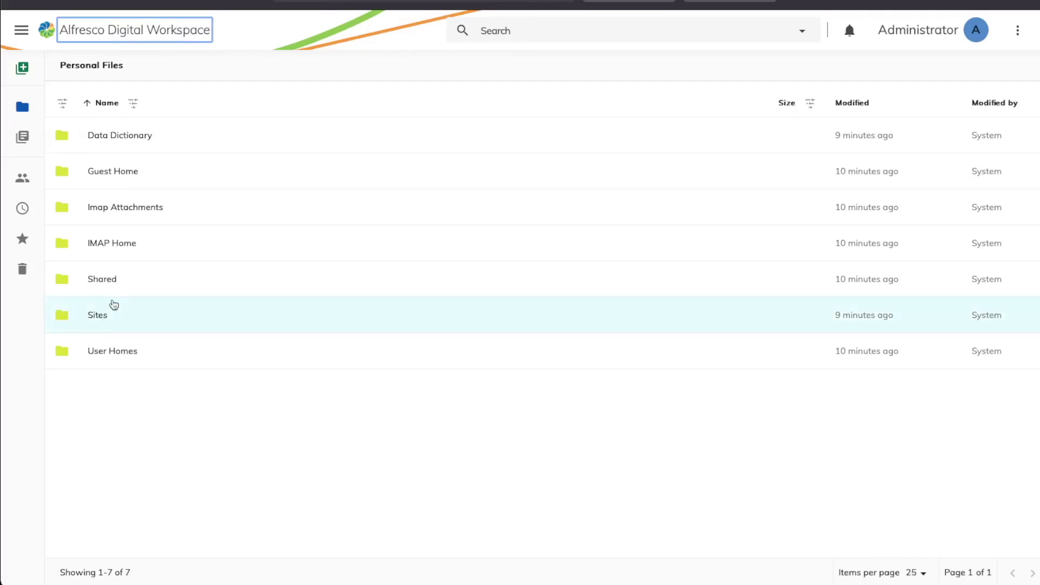
click(103, 279)
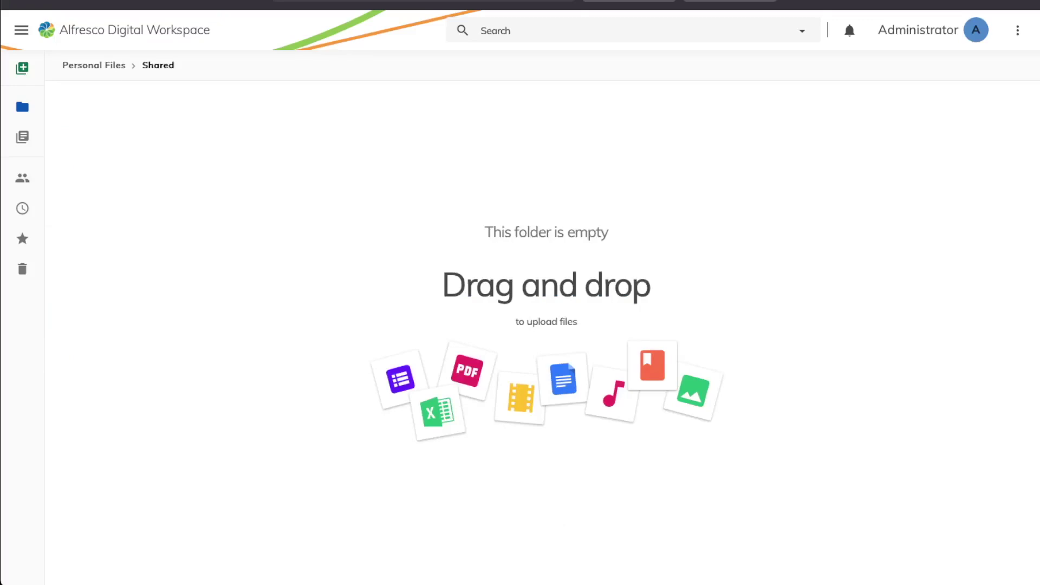
drag(390, 584, 378, 239)
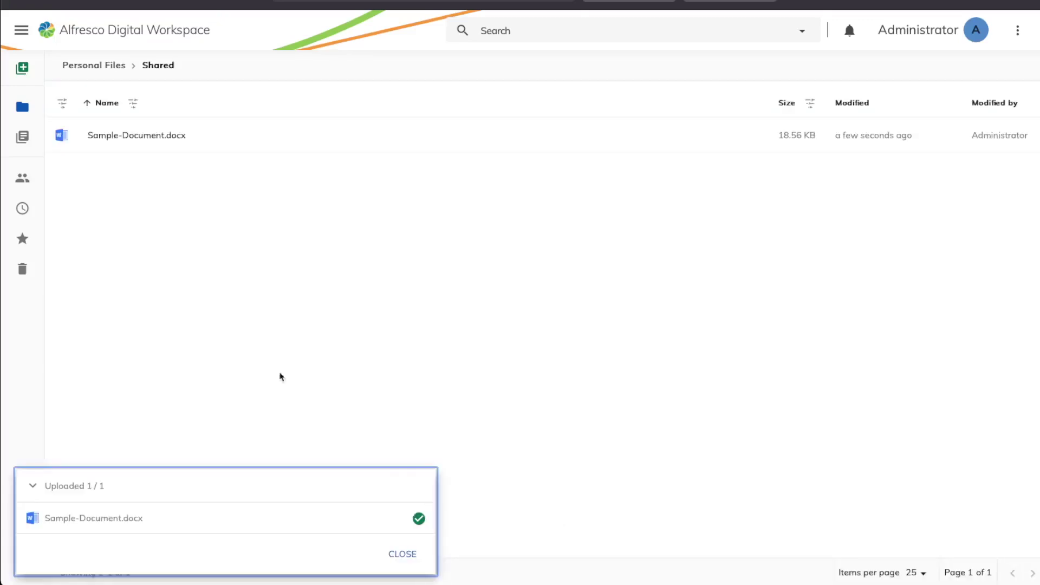
click(407, 555)
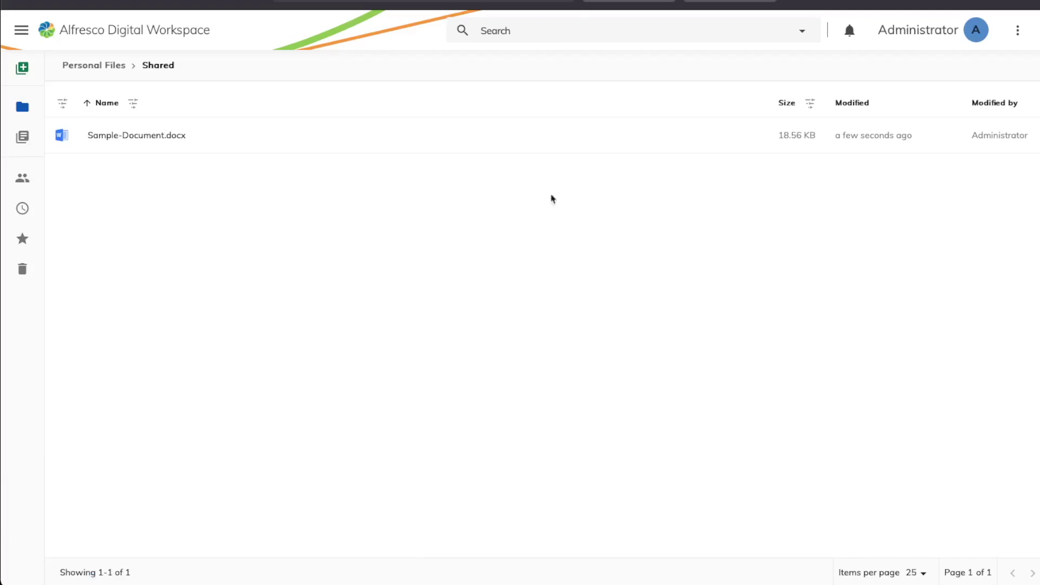
Step: Confirm in Kibana that a name query for Sample-Document.docx returns exactly 1 hit
key(ctrl+Tab)
click(232, 440)
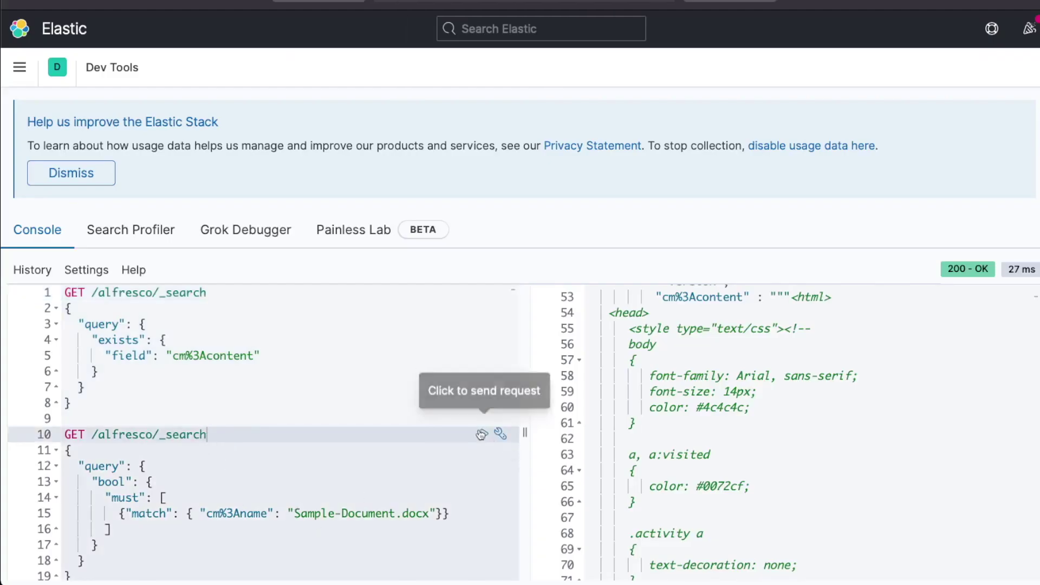
click(481, 434)
scroll(687, 452, down, 5)
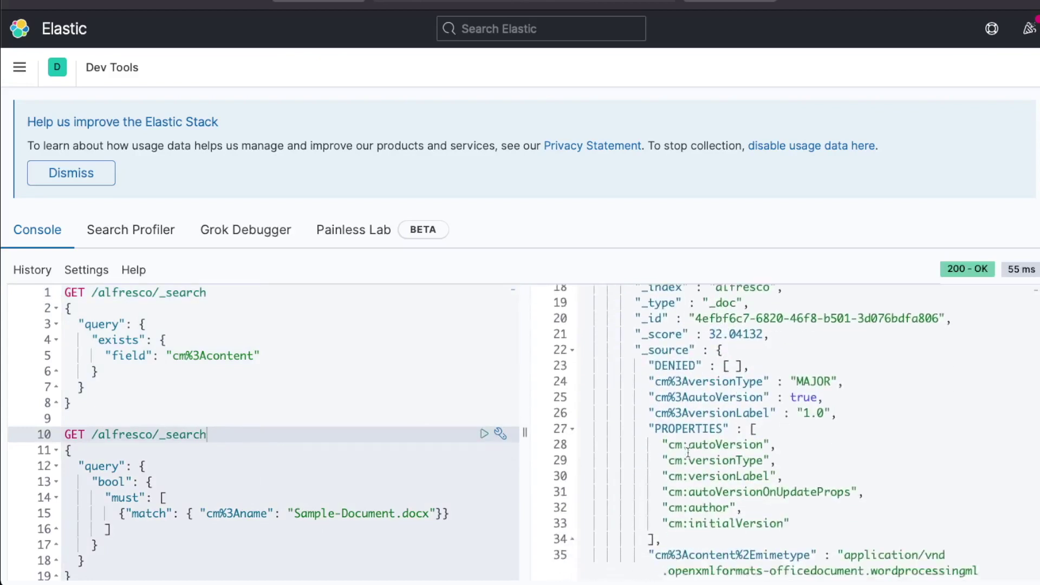
scroll(686, 453, down, 7)
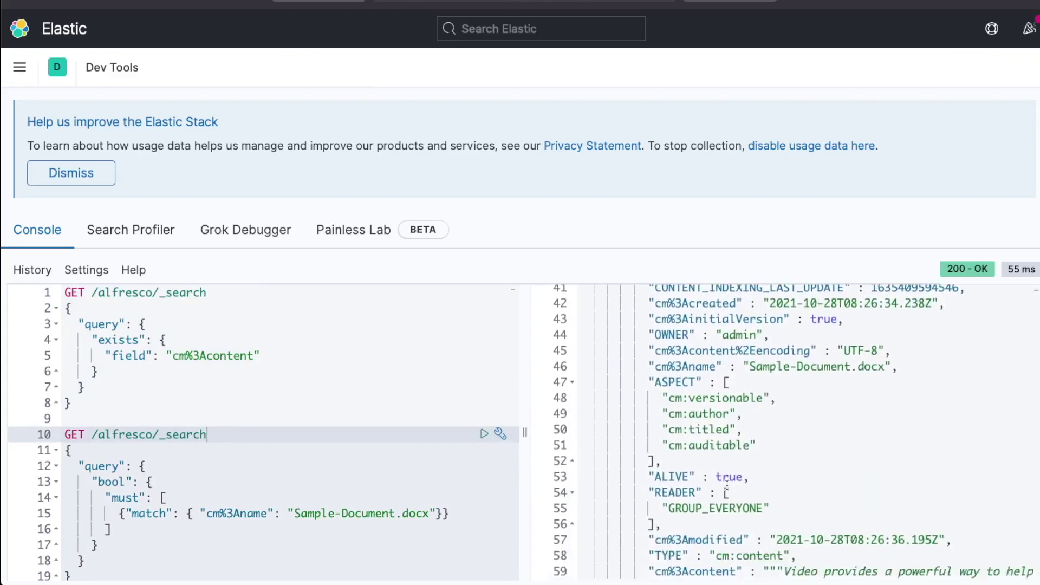
scroll(726, 485, down, 5)
scroll(727, 484, up, 17)
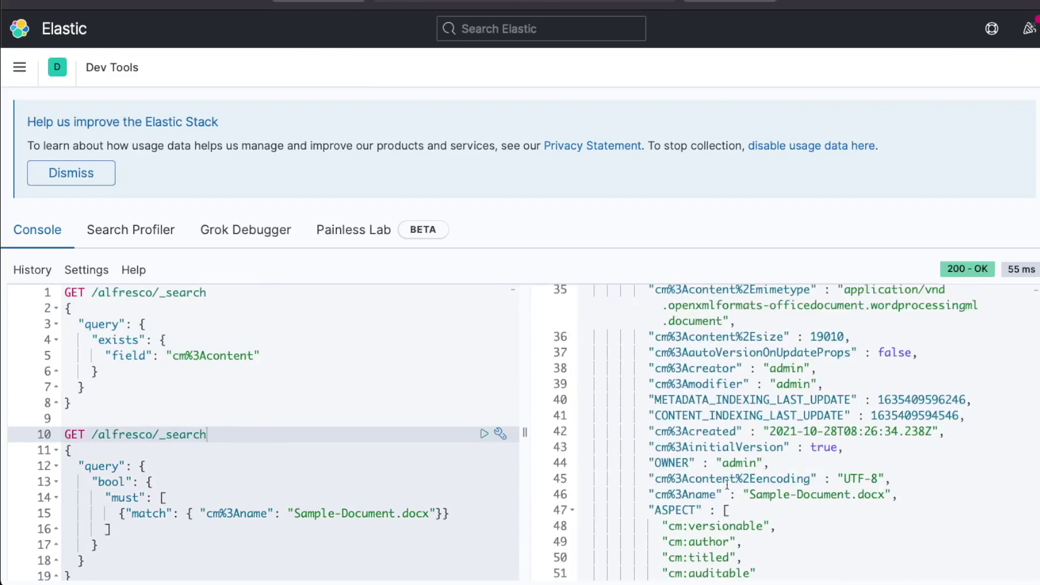
click(414, 10)
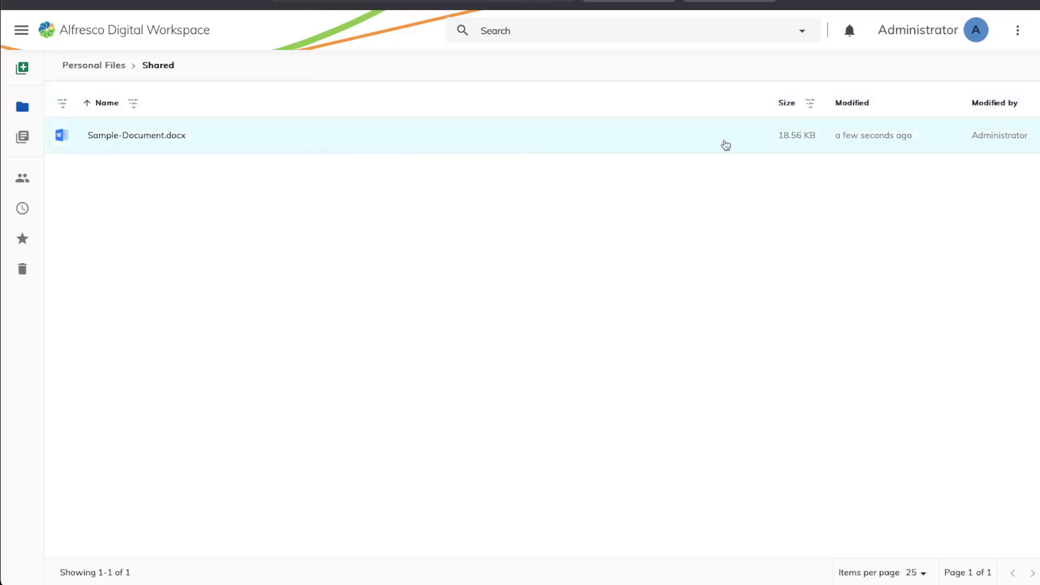
Step: Delete Sample-Document.docx from Shared, then rerun the Kibana name query to confirm 0 hits
click(773, 147)
click(1017, 66)
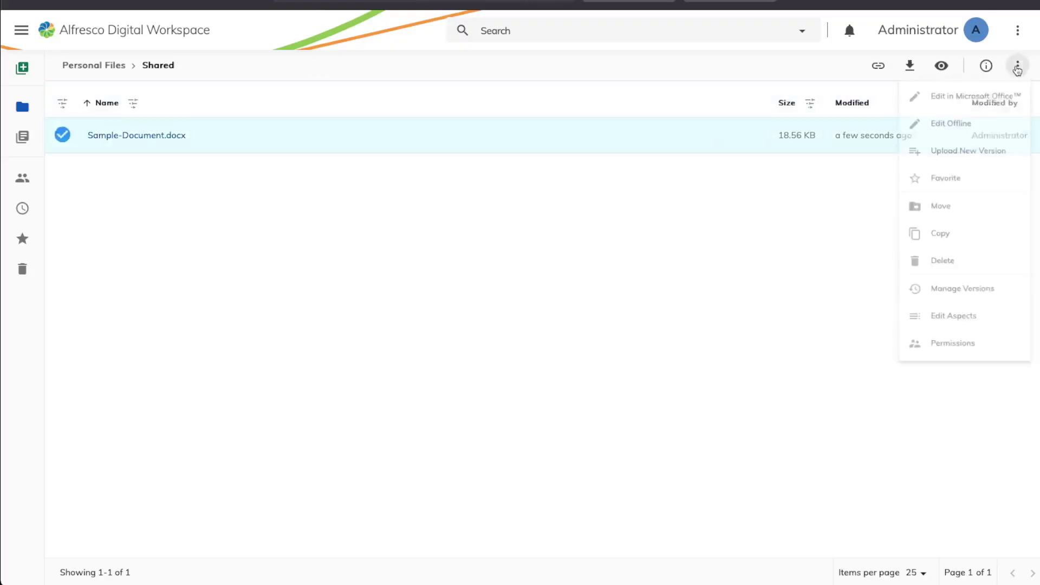
click(955, 275)
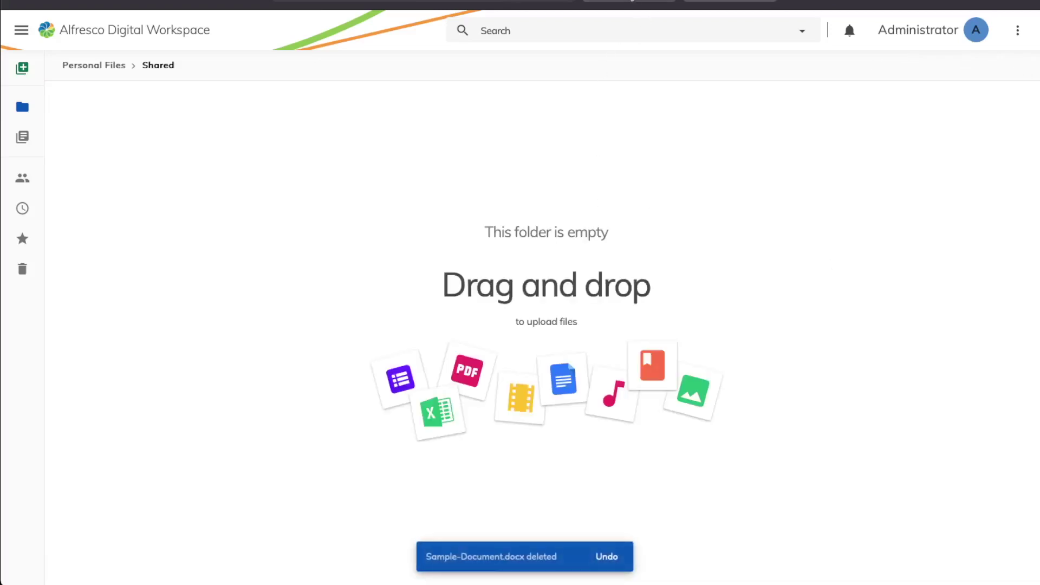
key(ctrl+Tab)
click(483, 433)
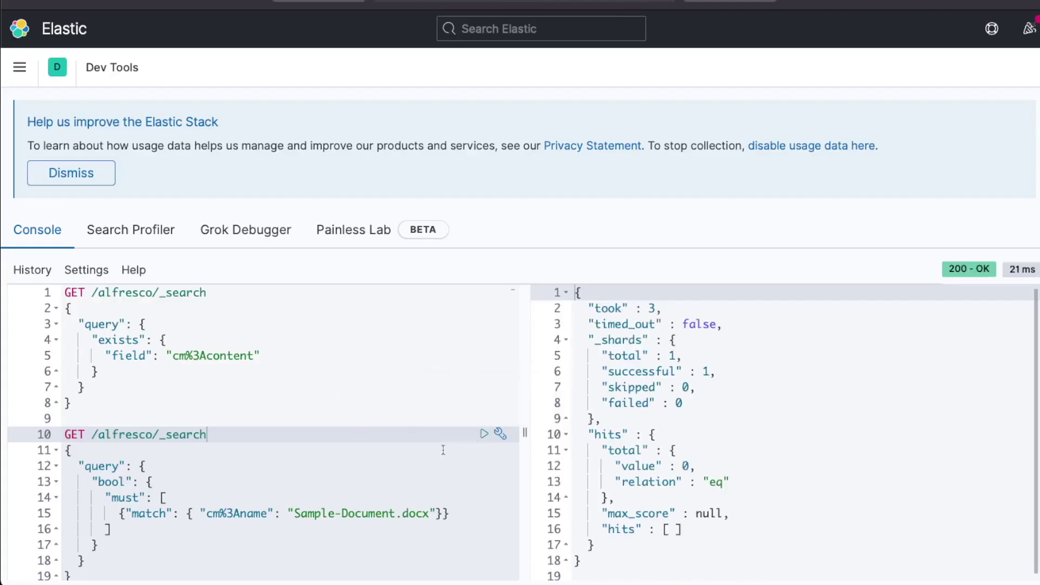